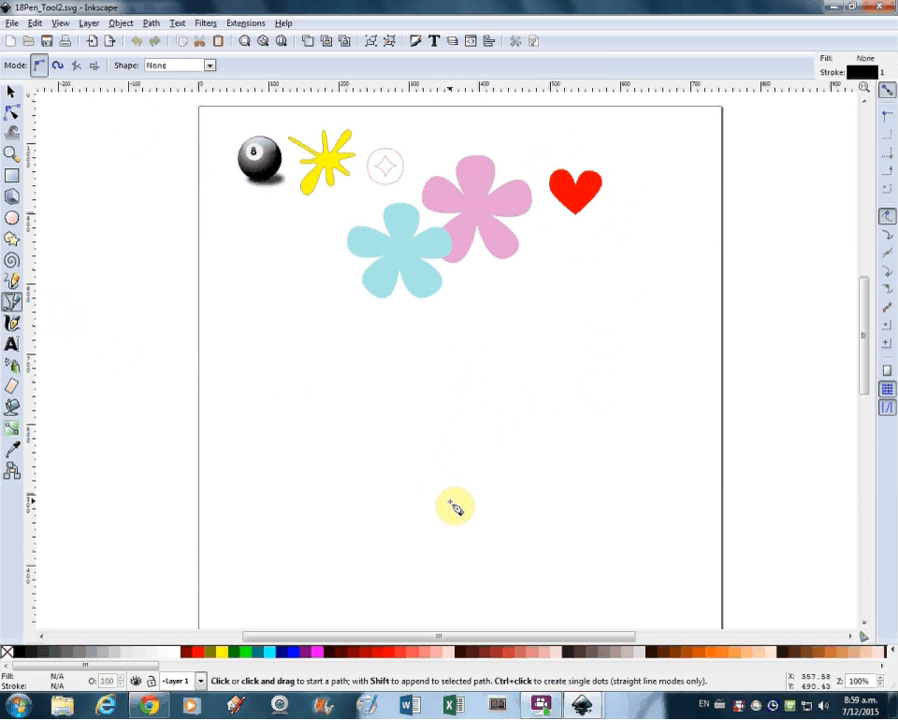
Step: Draw a closed heart outline about 117 px wide with the Pen tool in the empty area below the flowers
click(450, 502)
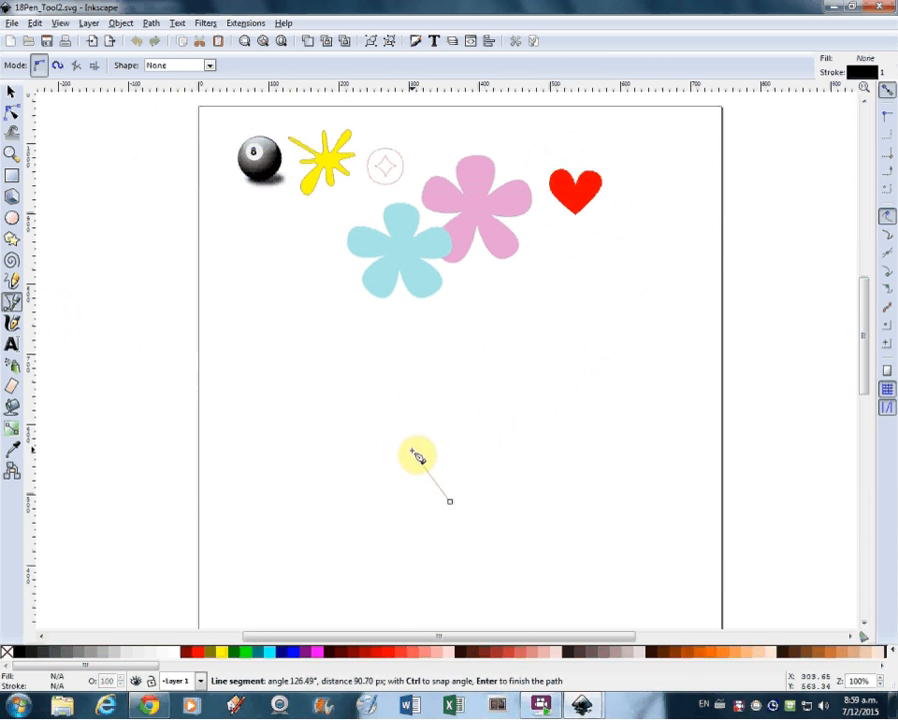
mouse_move(413, 455)
mouse_down()
mouse_move(421, 404)
mouse_move(480, 453)
mouse_move(416, 394)
mouse_move(393, 441)
mouse_move(419, 397)
mouse_move(405, 445)
mouse_move(411, 433)
mouse_up()
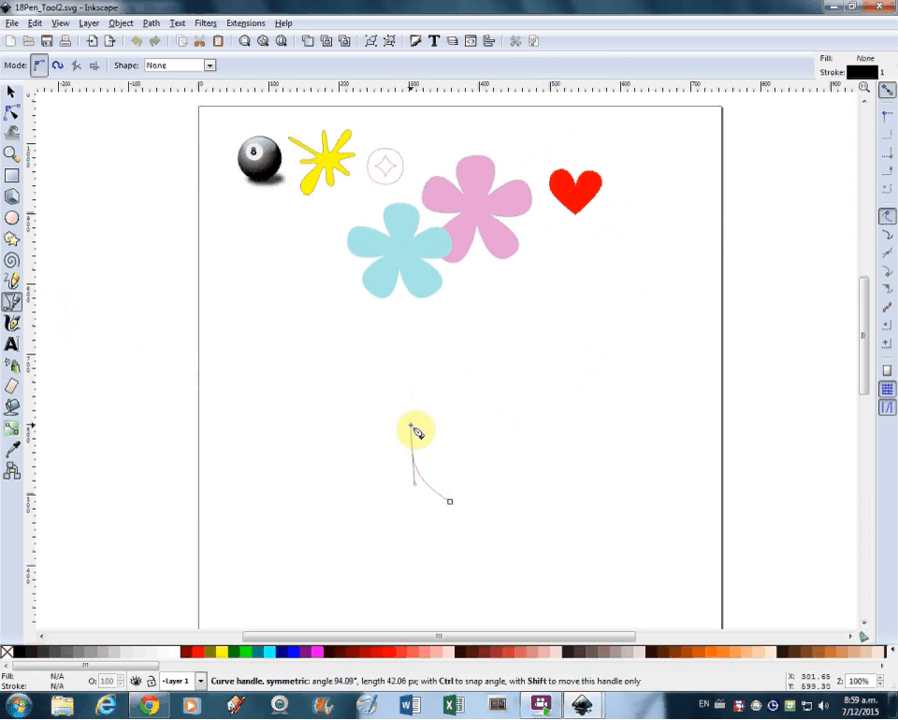
drag(413, 430, 414, 427)
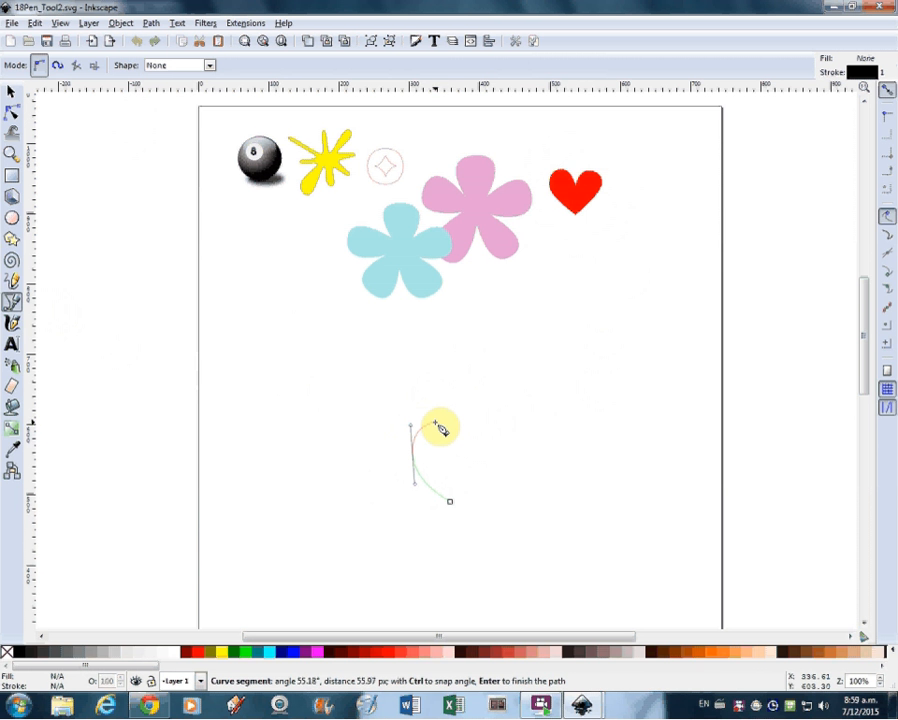
drag(434, 423, 444, 426)
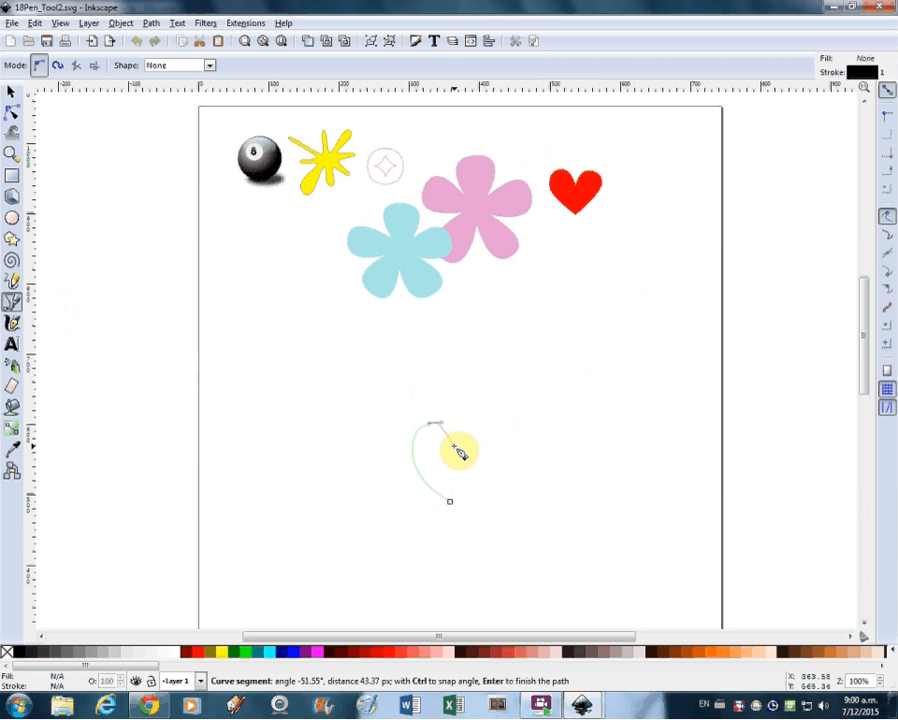
click(454, 446)
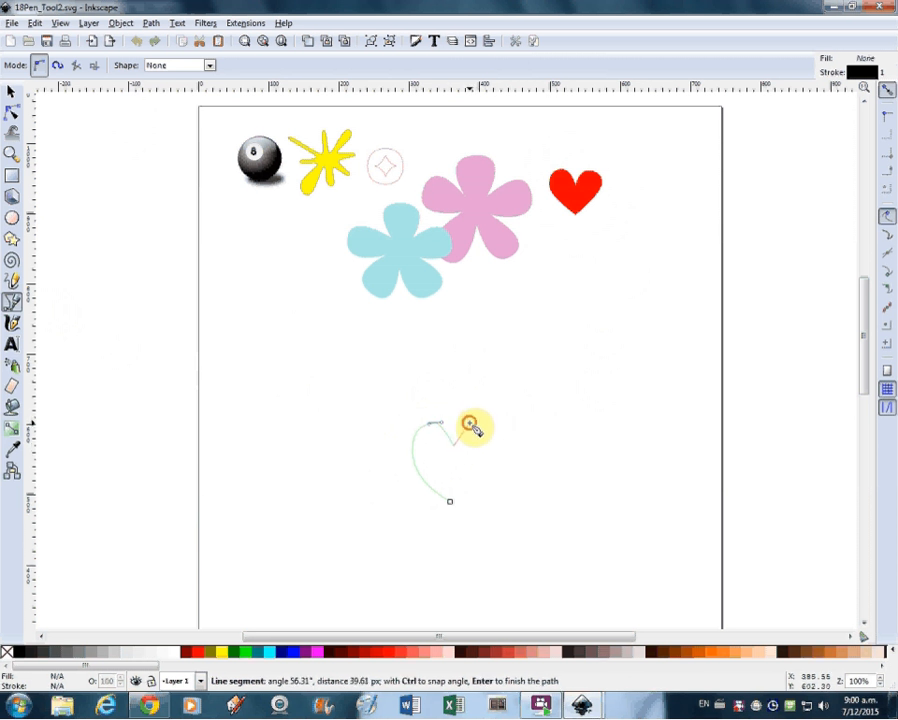
drag(471, 423, 487, 471)
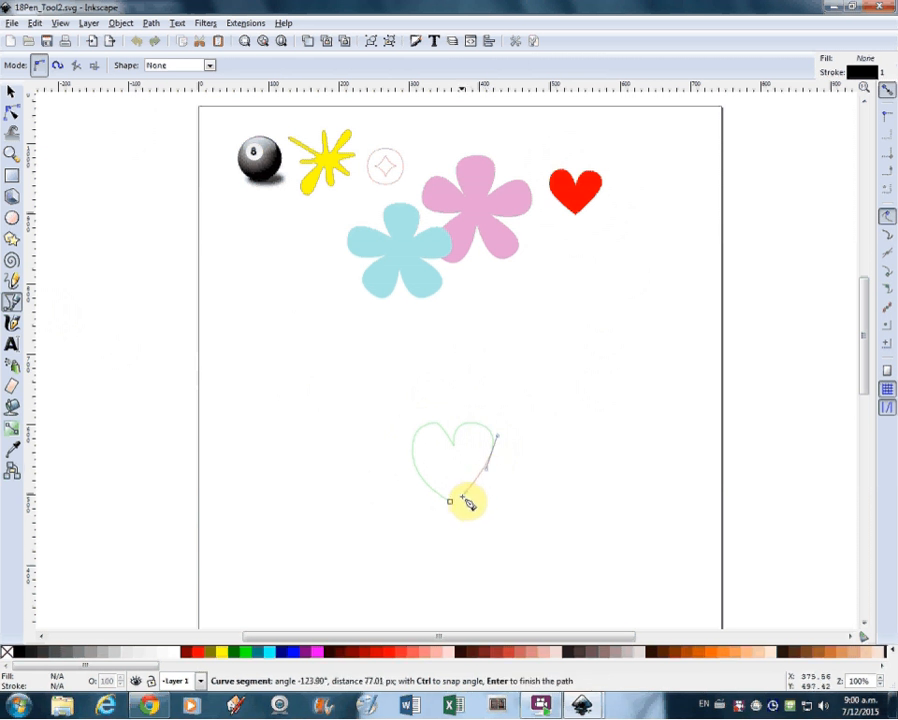
click(451, 503)
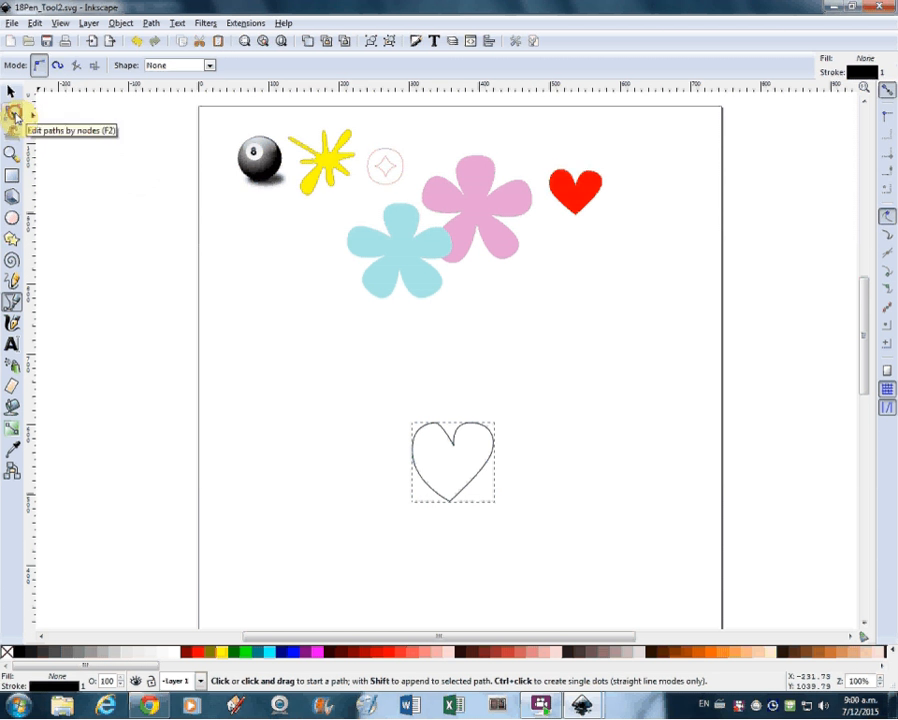
Step: Even out the heart outline by repositioning its centre notch, upper lobe and bottom tip nodes
click(13, 114)
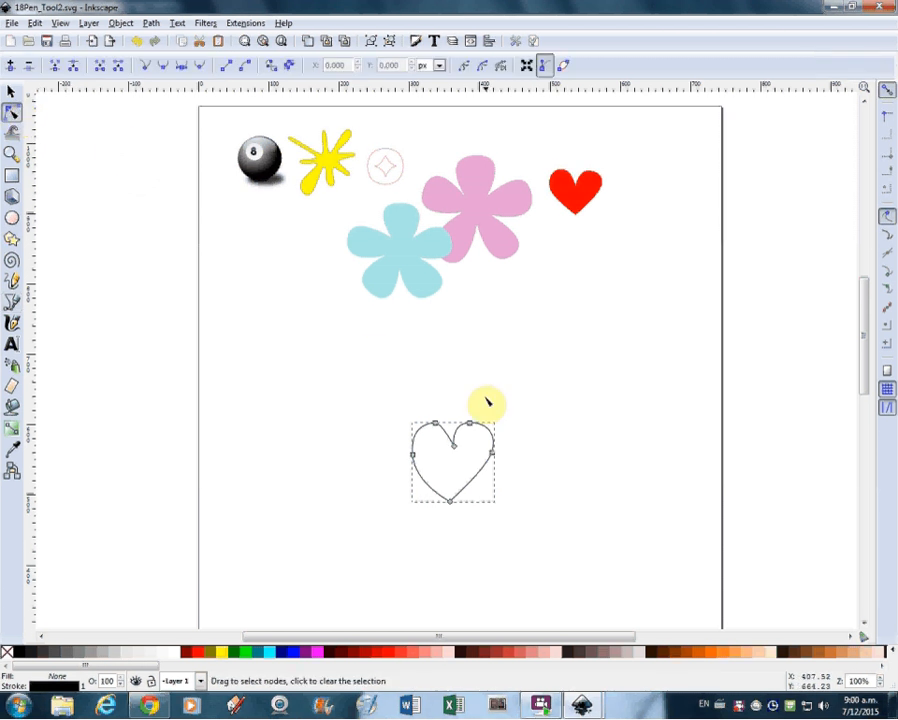
click(489, 458)
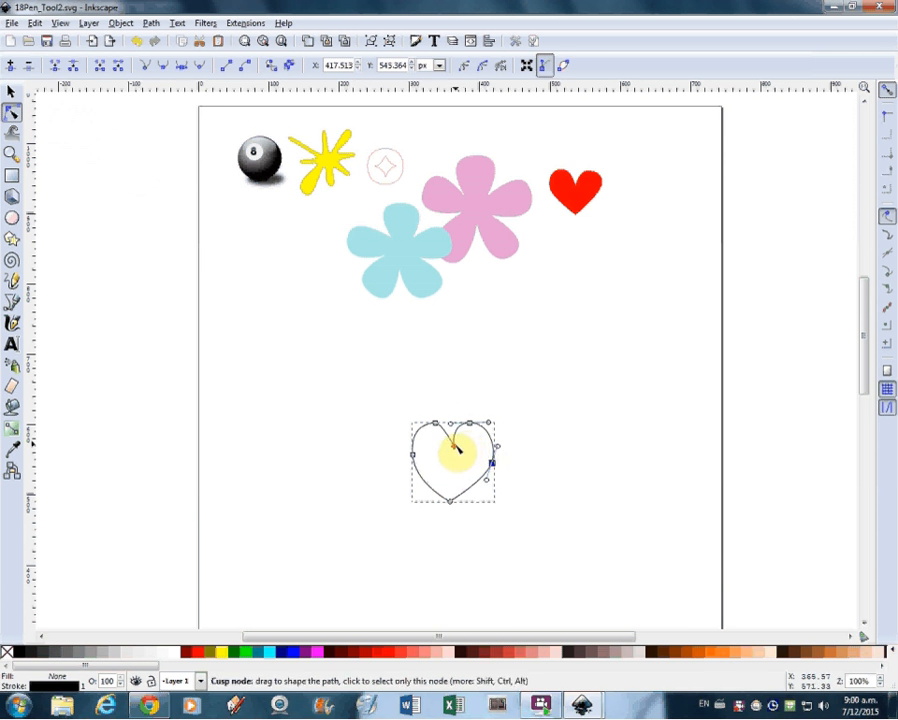
drag(455, 450, 475, 423)
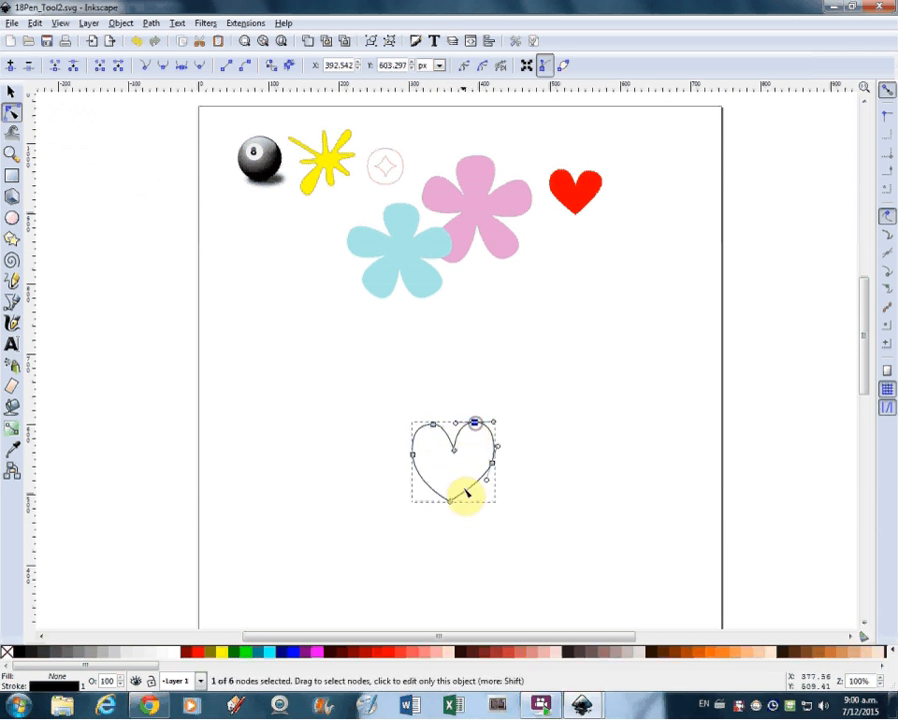
drag(450, 501, 459, 507)
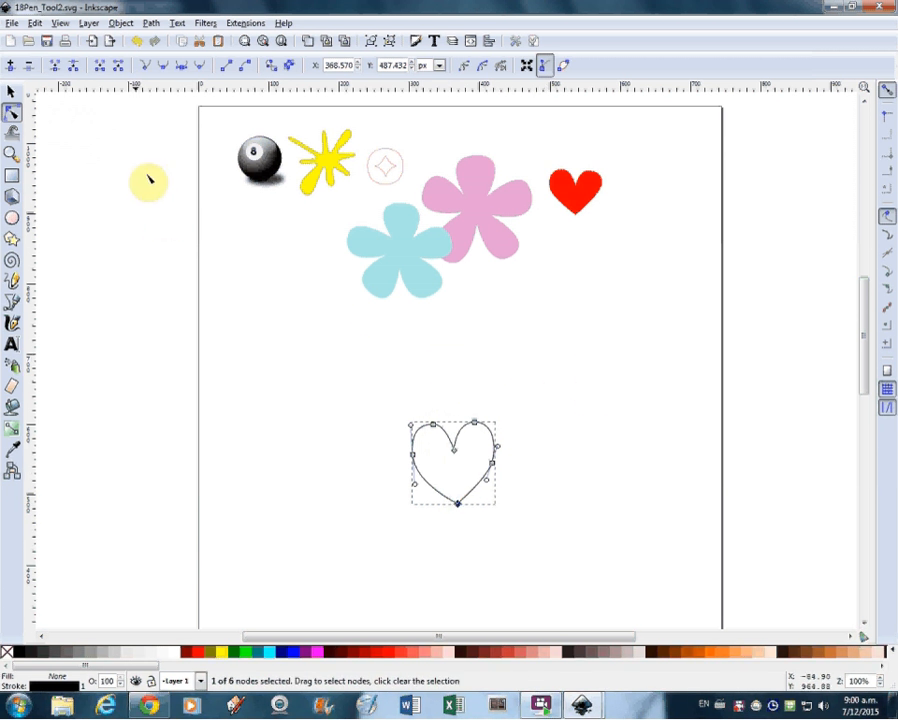
Step: Fill the heart outline with the small heart's red and place it beneath the eight ball and yellow splat
click(9, 90)
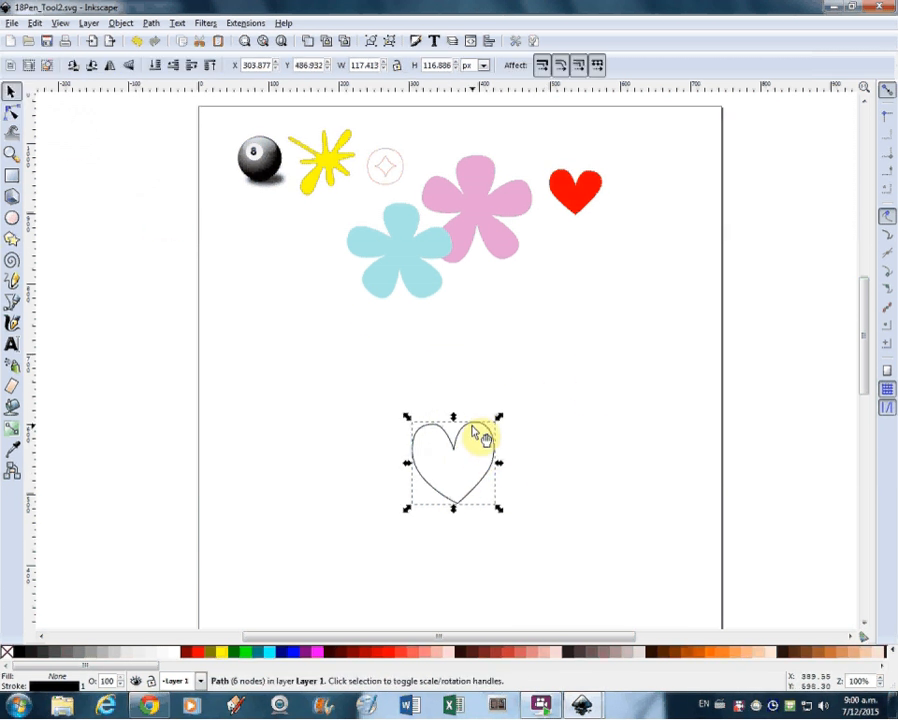
drag(476, 428, 594, 271)
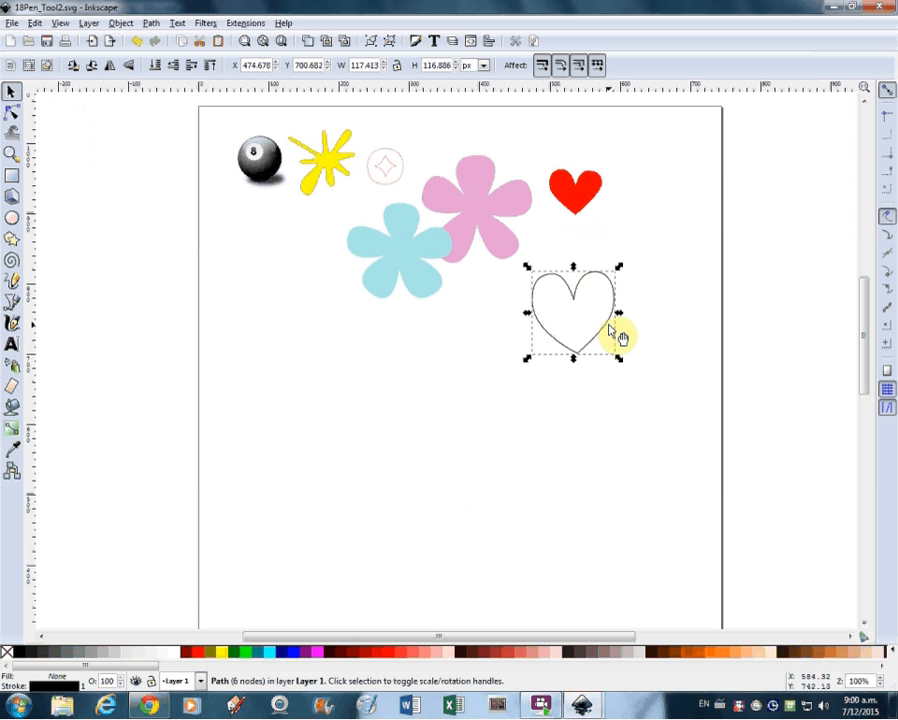
click(11, 455)
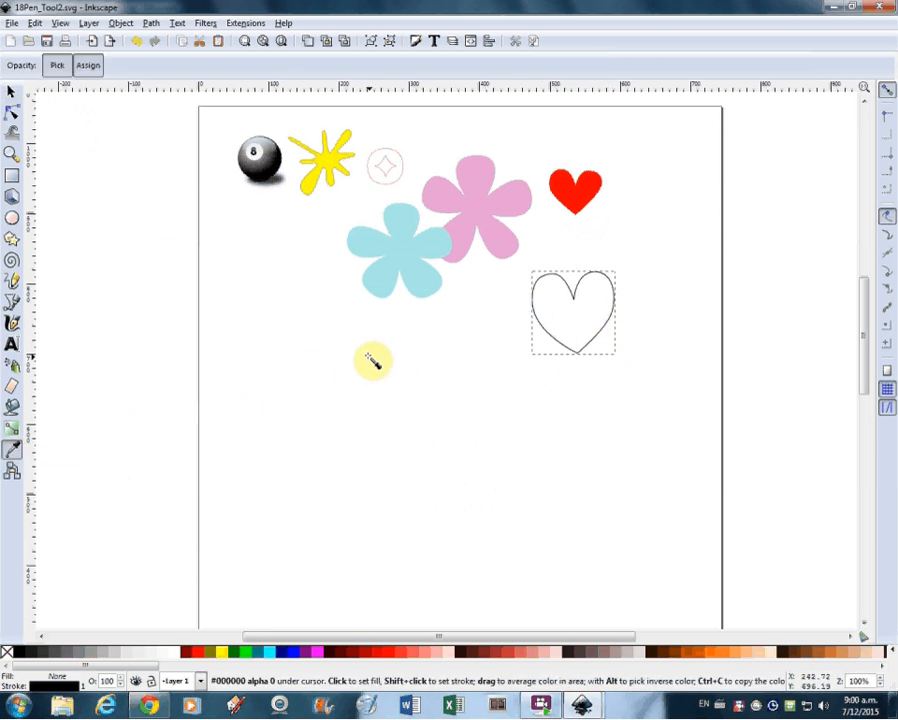
click(576, 203)
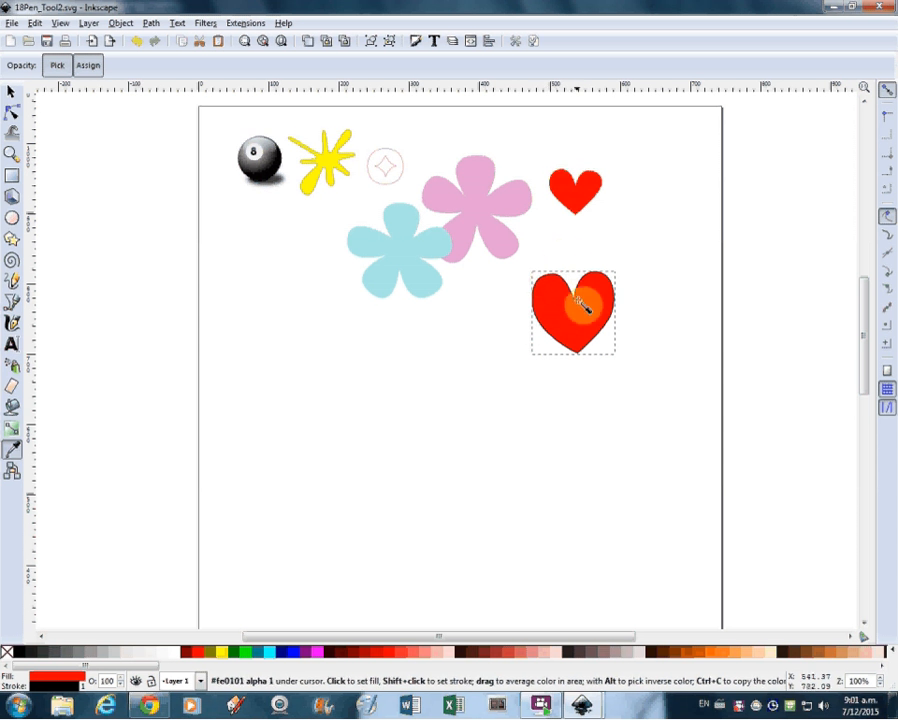
click(14, 92)
drag(592, 320, 310, 258)
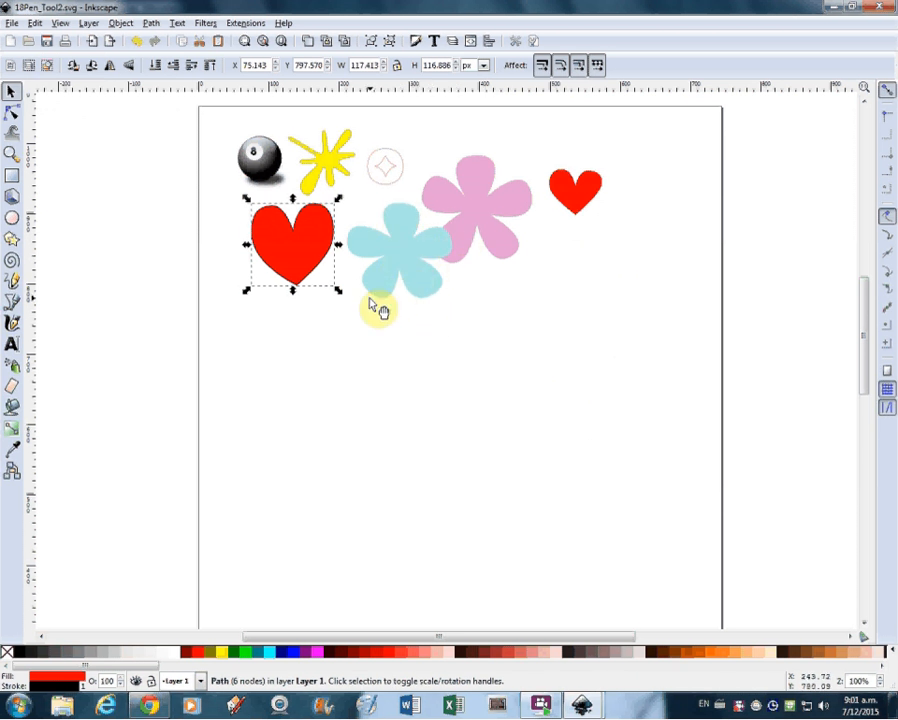
Step: Draw a closed five-petal flower outline about 230 px wide with the Pen tool, using curved petal tips and sharp inner corners
click(14, 305)
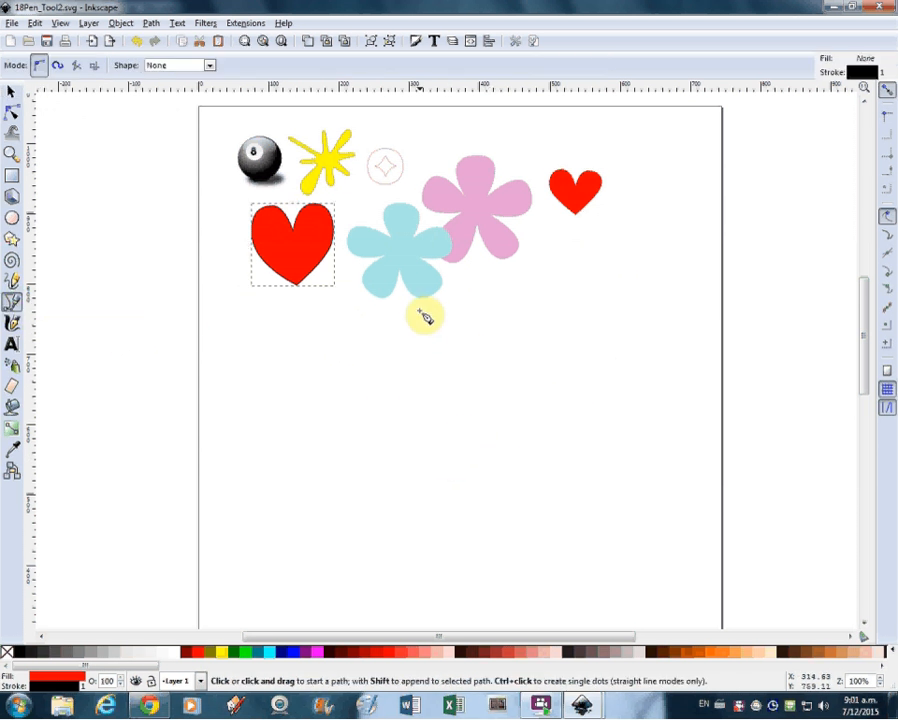
click(446, 443)
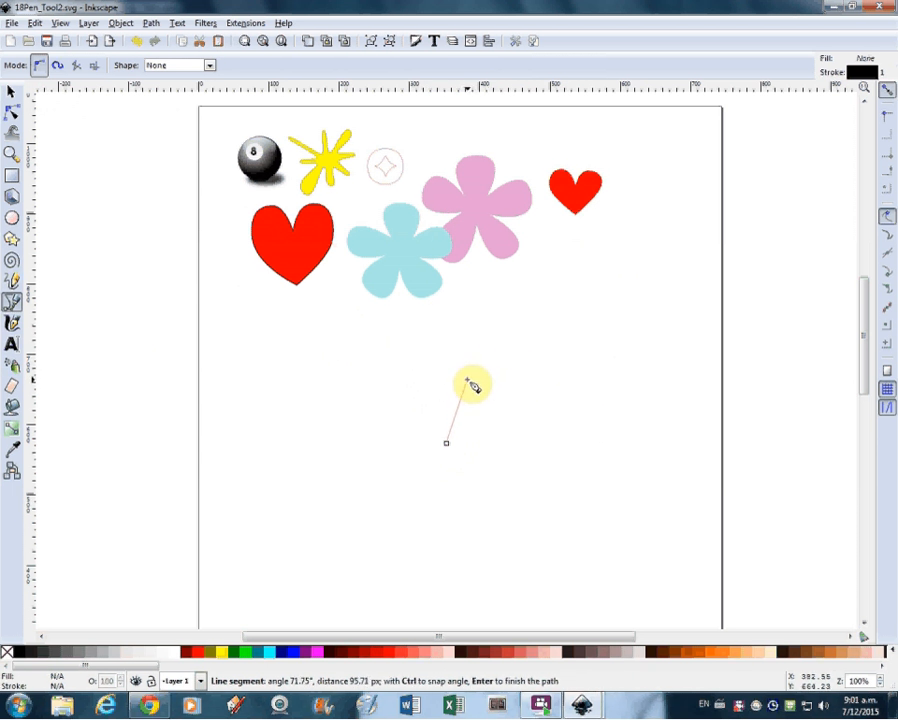
drag(470, 381, 522, 382)
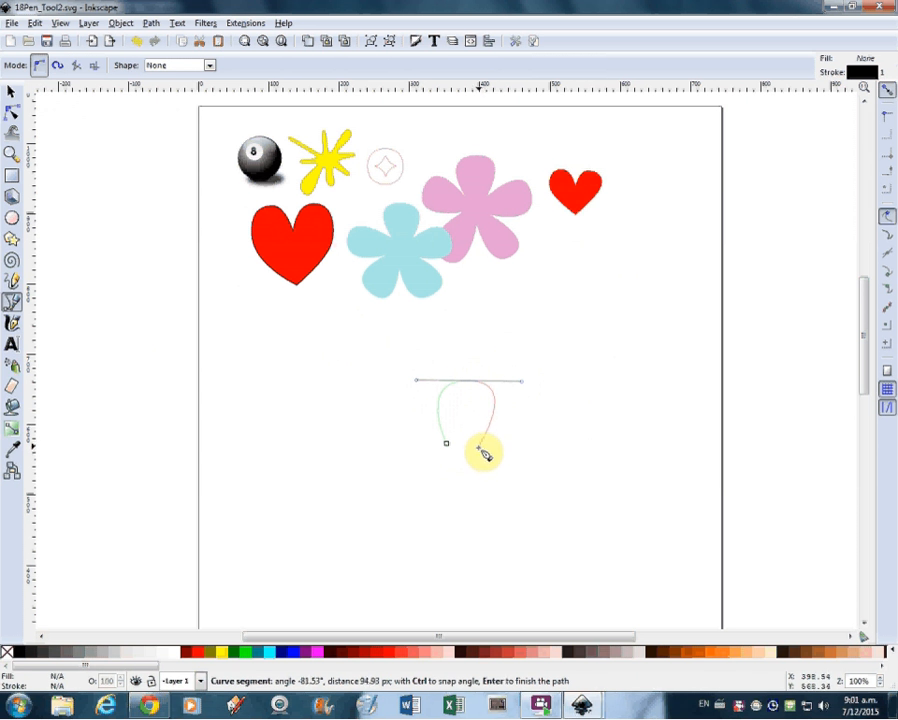
click(481, 447)
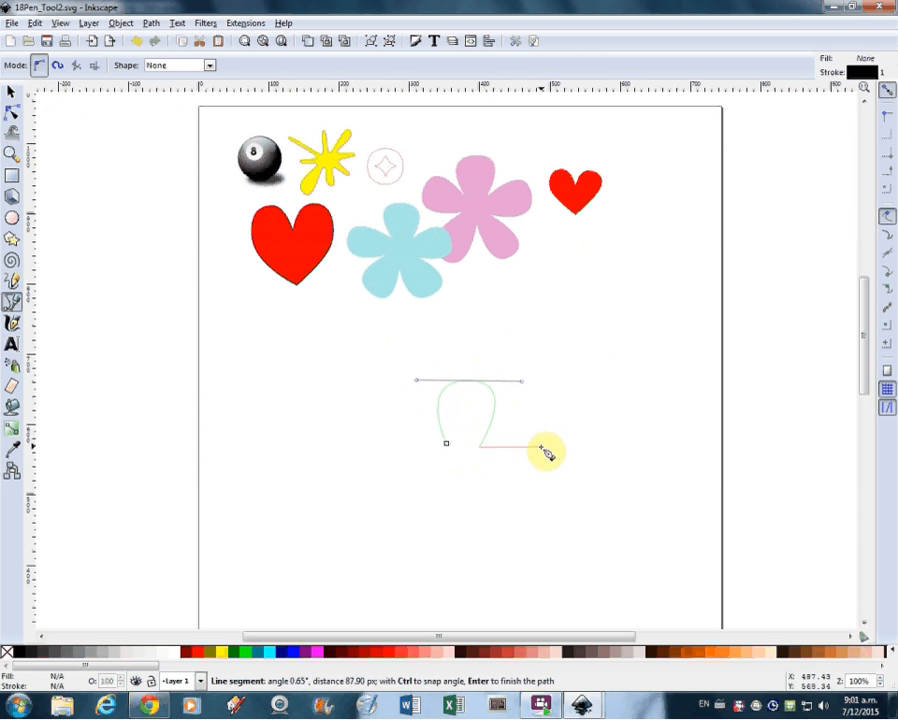
drag(540, 448, 553, 488)
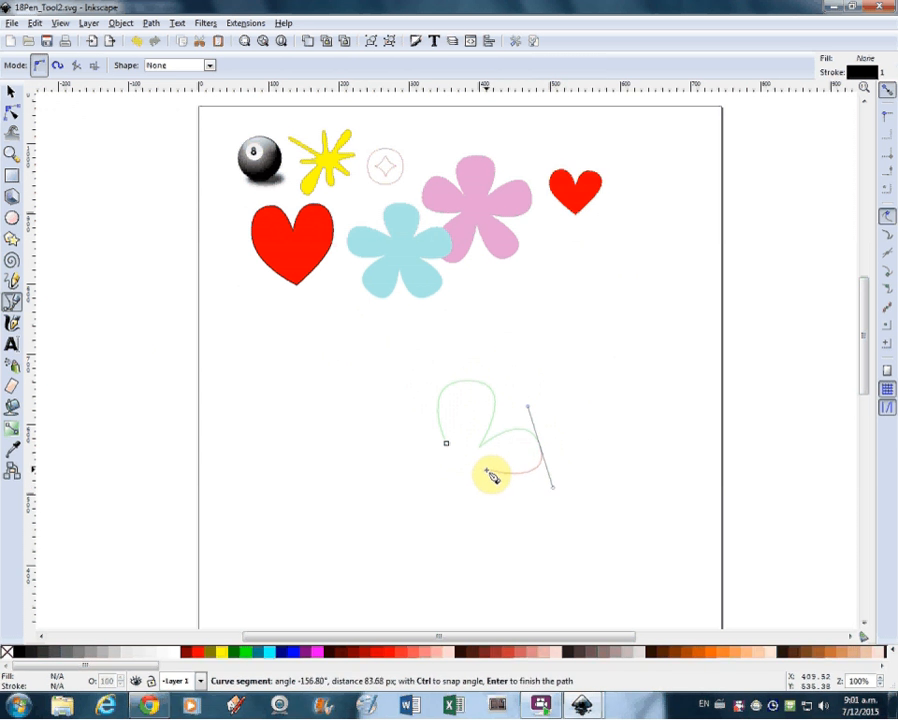
click(484, 471)
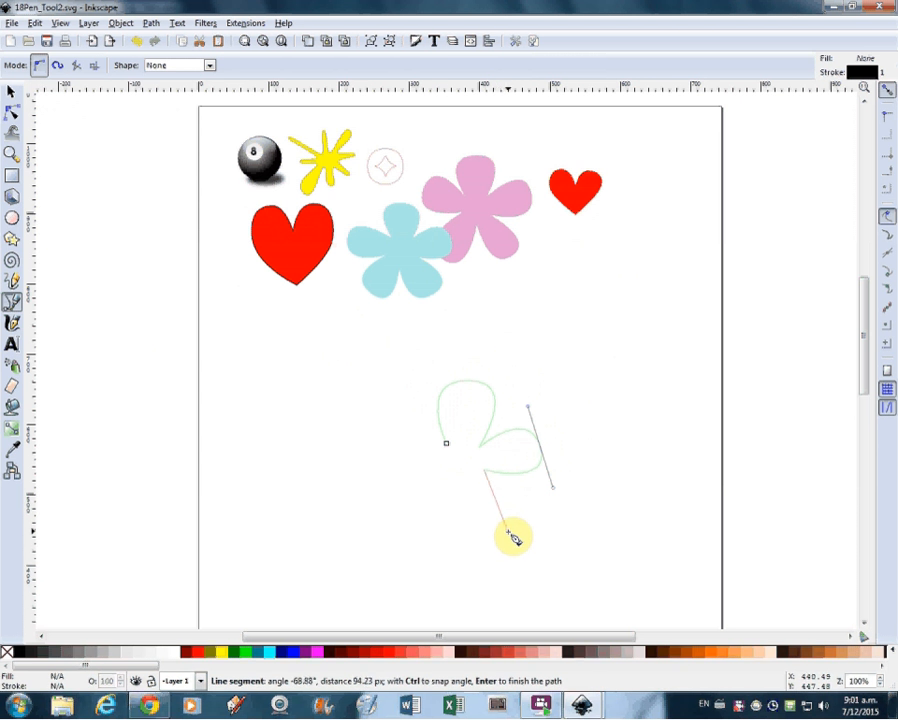
drag(510, 537, 469, 557)
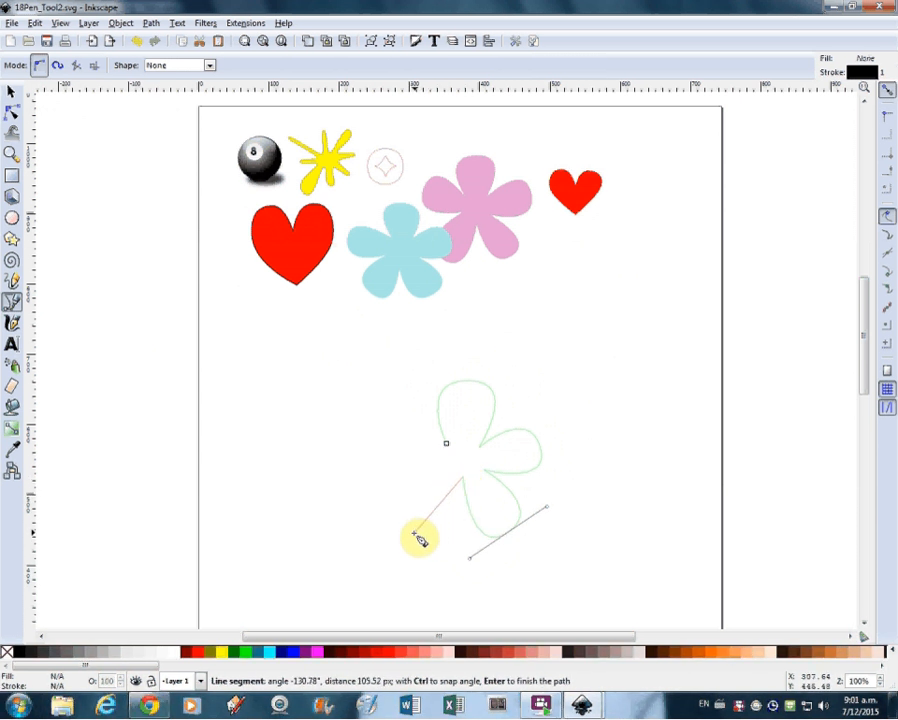
drag(411, 532, 381, 503)
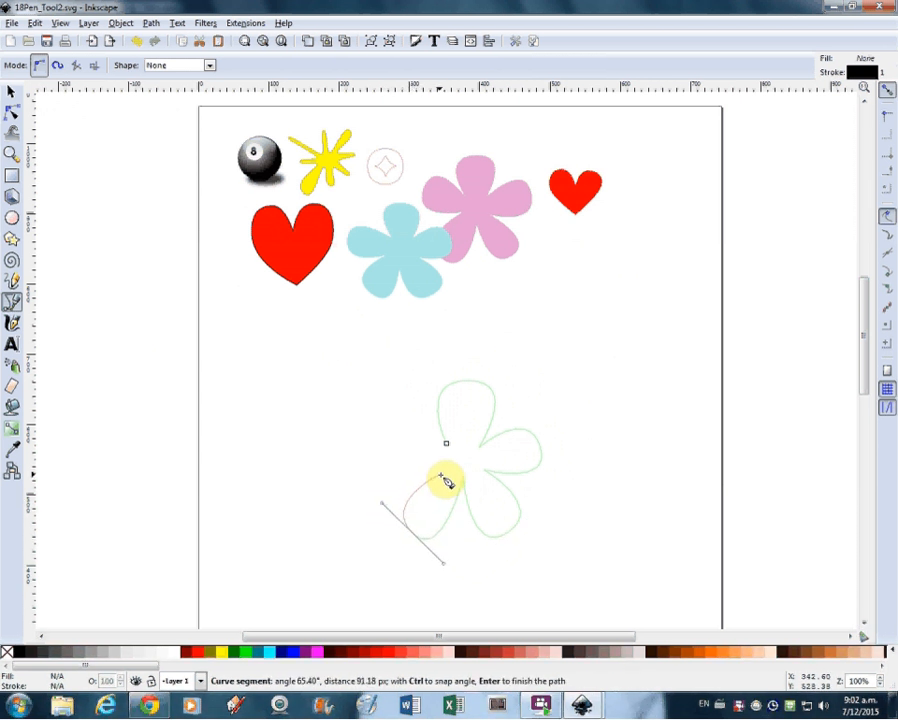
click(442, 474)
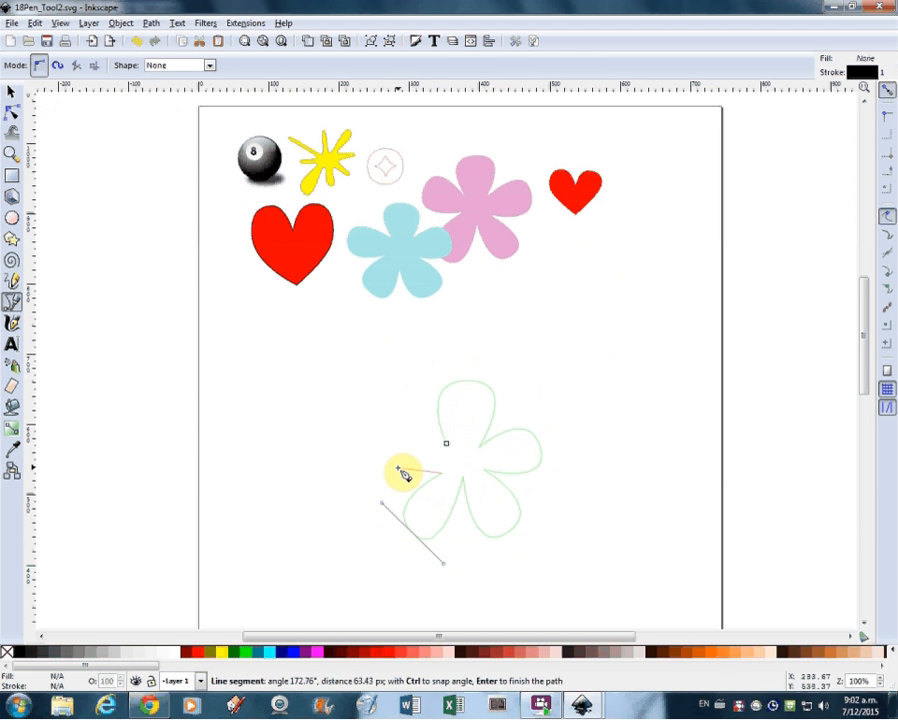
drag(376, 452, 381, 414)
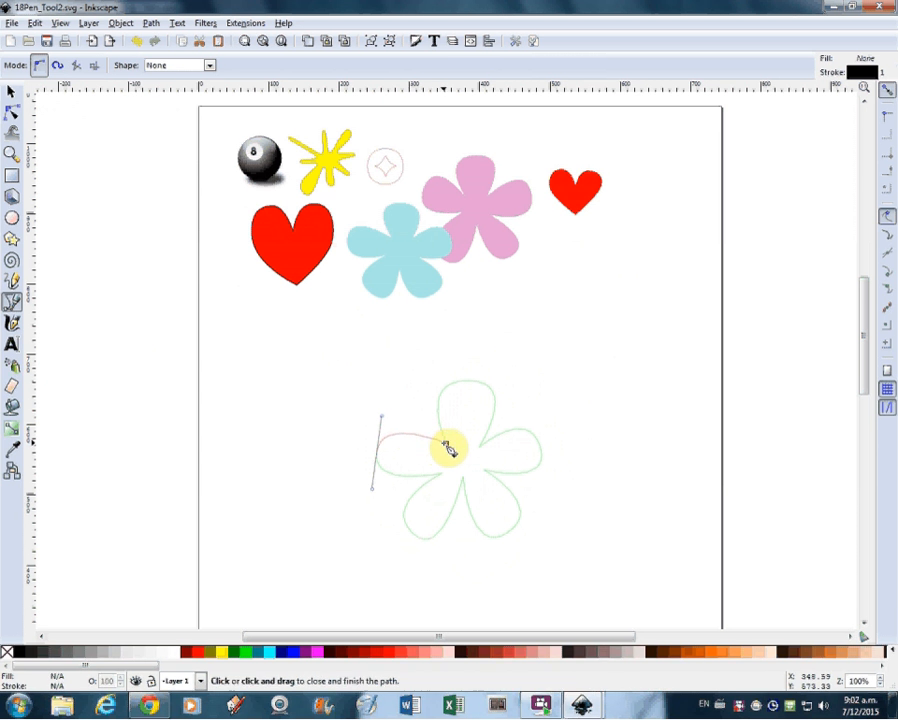
click(446, 444)
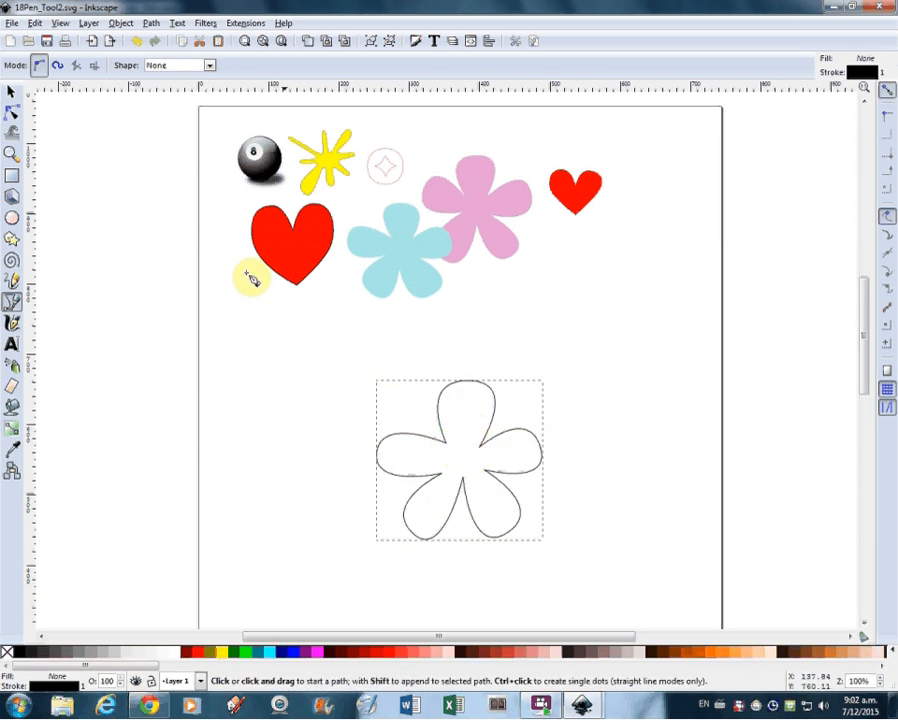
Step: Balance the new flower's petals by repositioning its five petal-tip nodes and the inner corner node between the two left petals
click(11, 111)
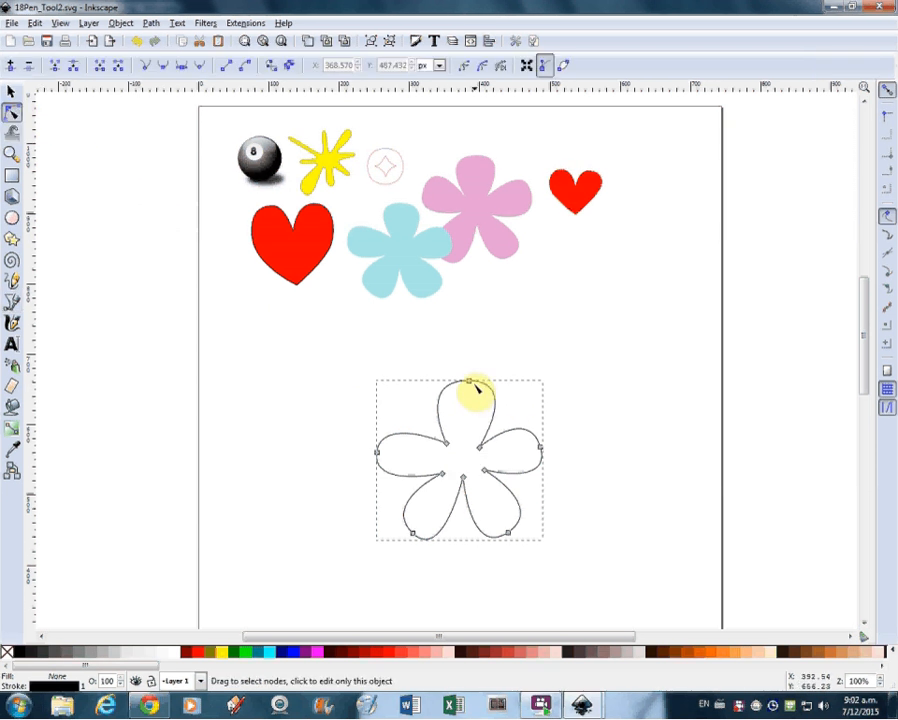
drag(470, 382, 469, 386)
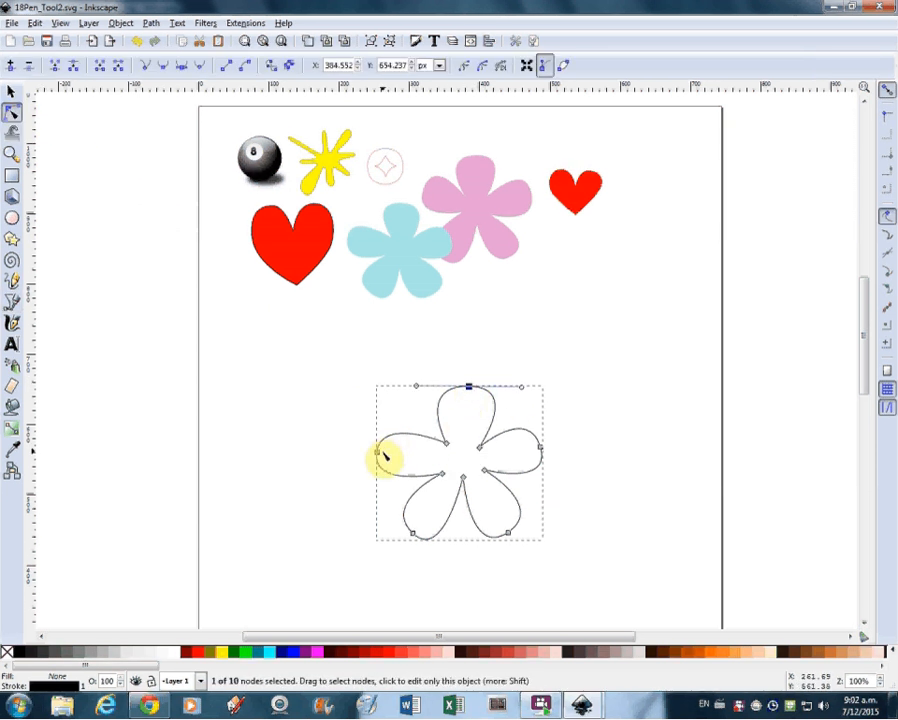
mouse_move(377, 453)
mouse_down()
mouse_move(389, 452)
mouse_move(382, 441)
mouse_up()
drag(539, 449, 538, 442)
drag(511, 537, 518, 529)
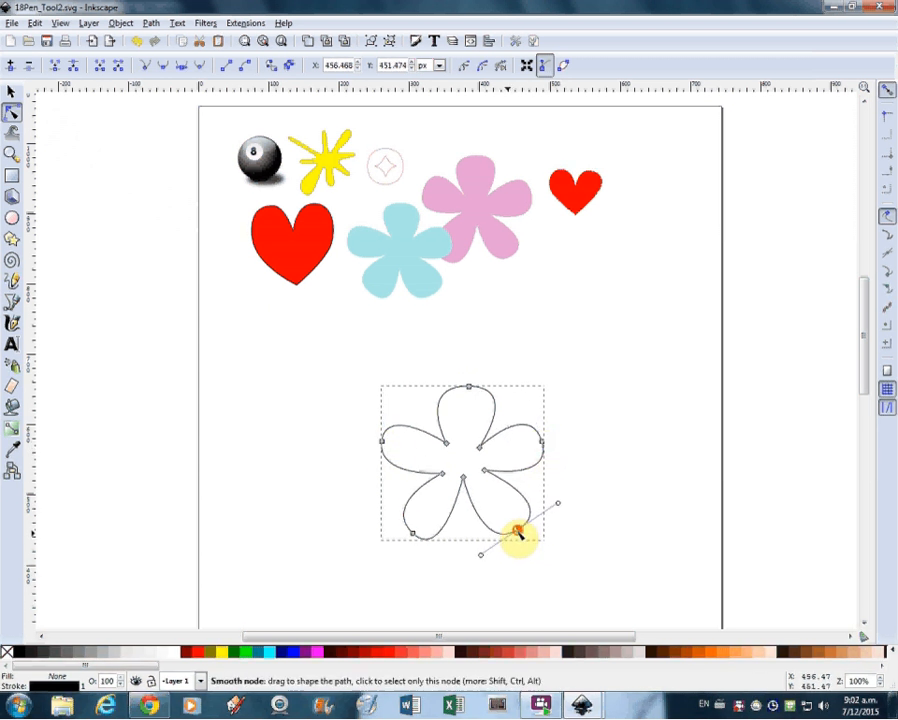
drag(414, 535, 406, 537)
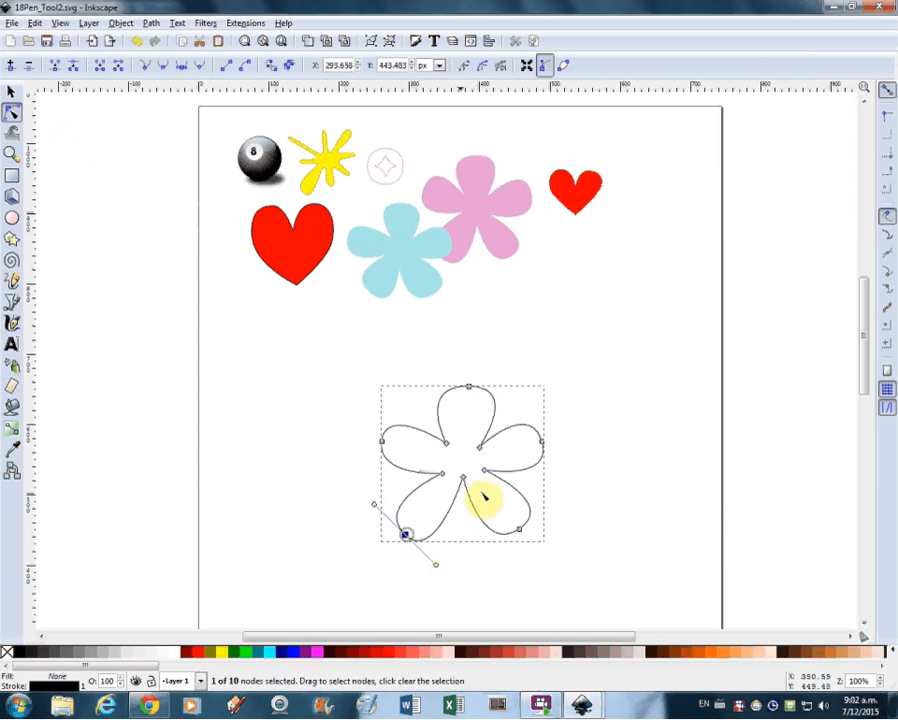
drag(444, 477, 444, 467)
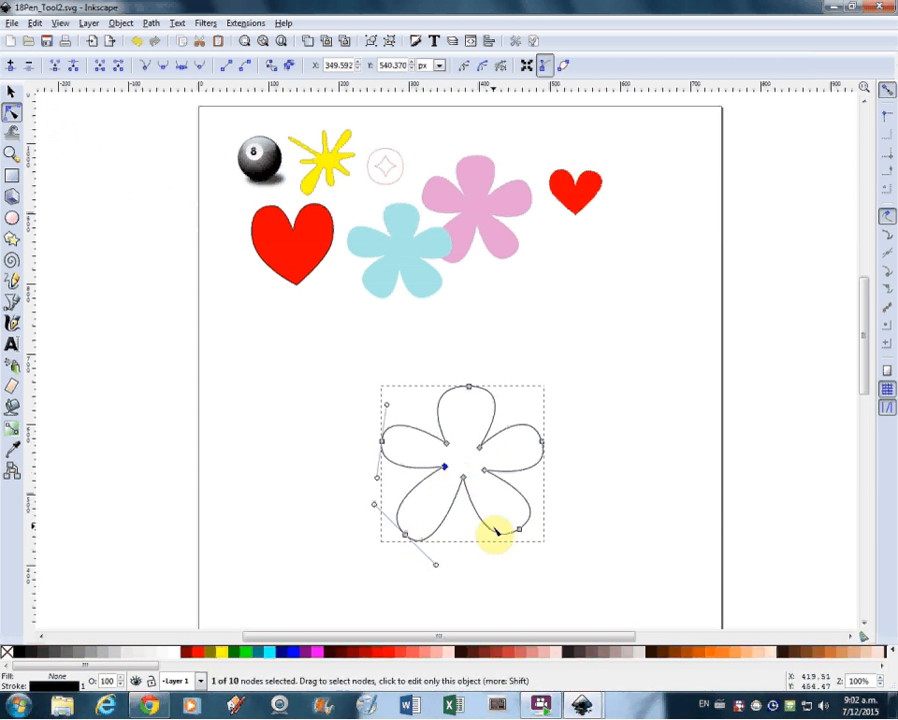
drag(467, 387, 471, 383)
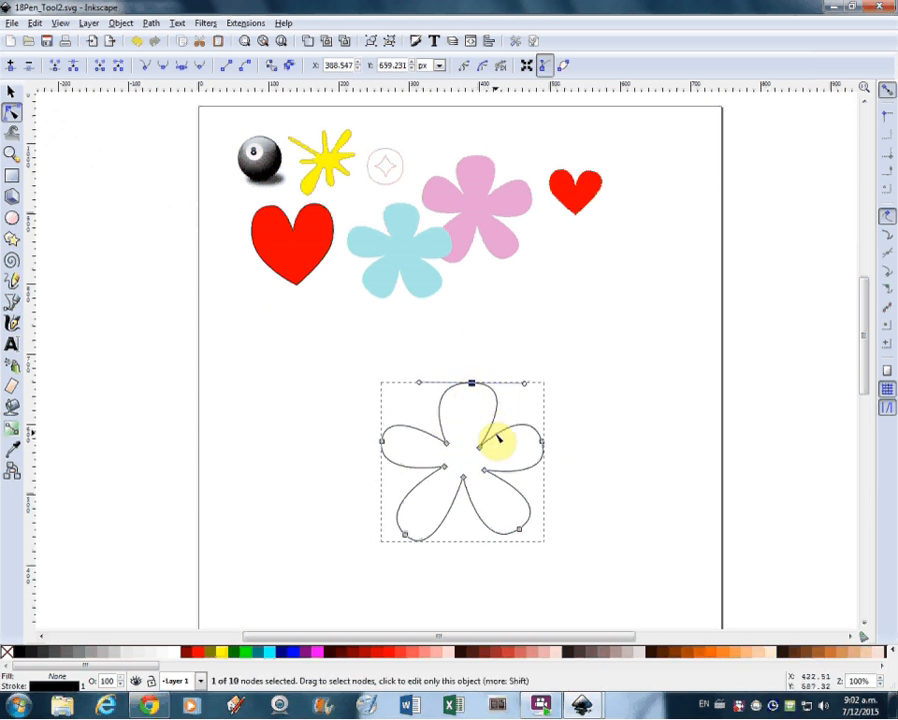
Step: Fill the new flower with the small flower's light blue and place it below the pink flower and small red heart
click(9, 92)
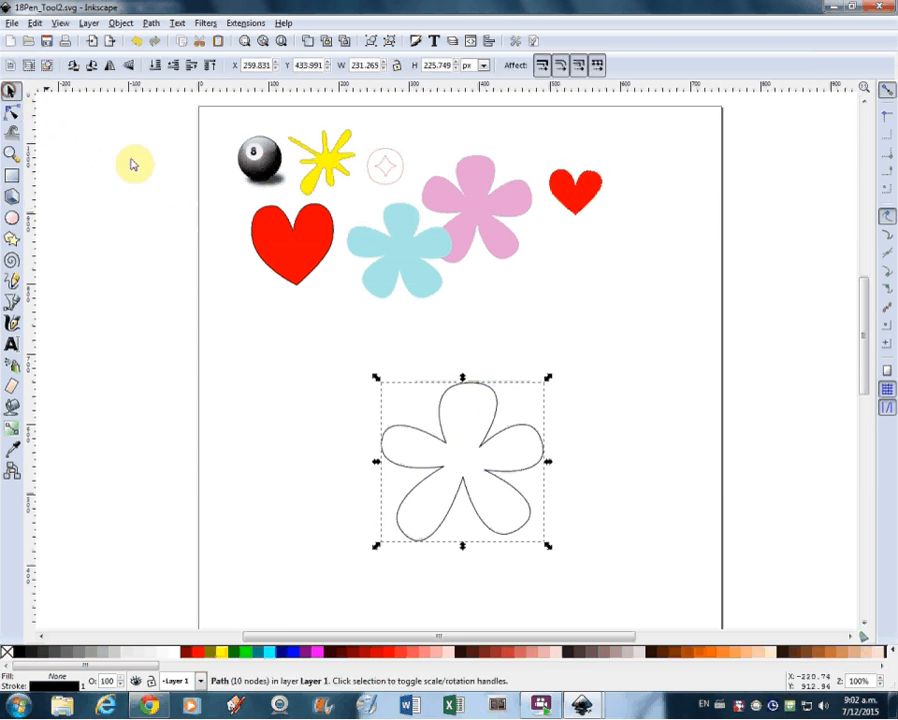
click(460, 388)
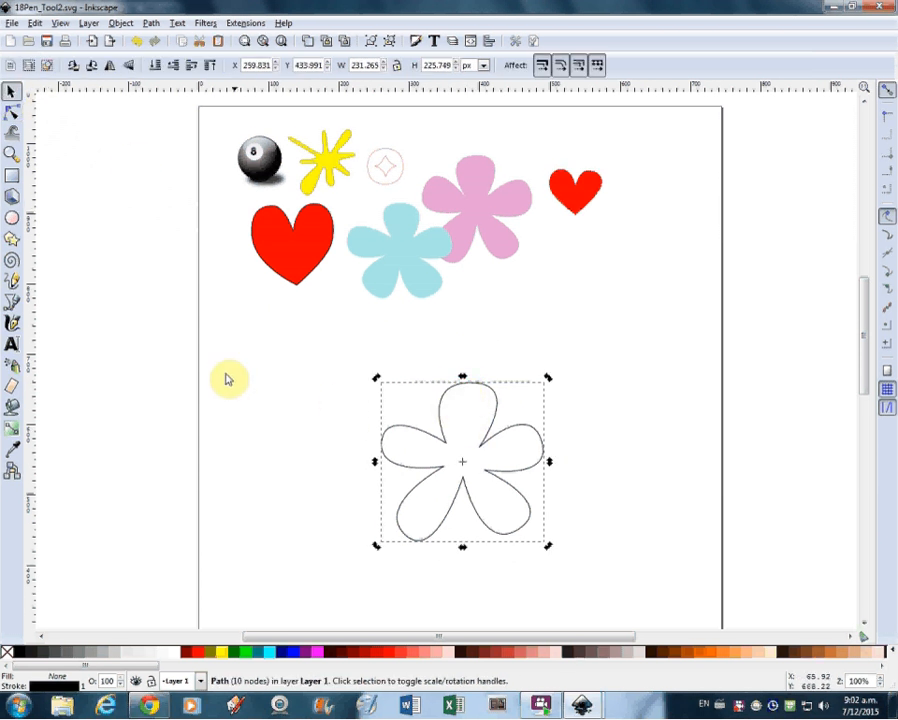
click(12, 452)
click(411, 258)
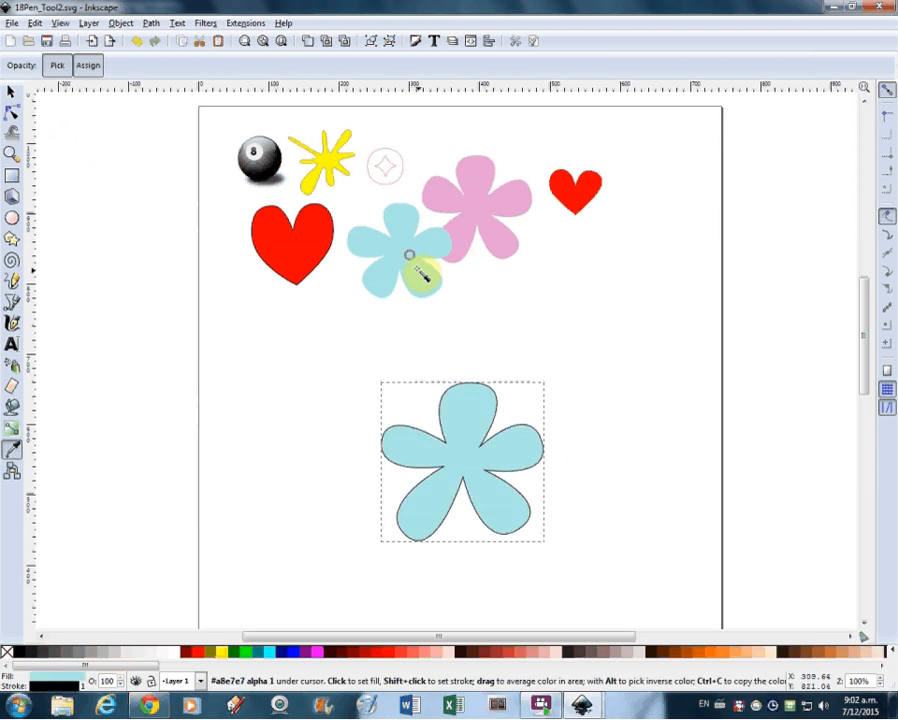
drag(465, 466, 577, 360)
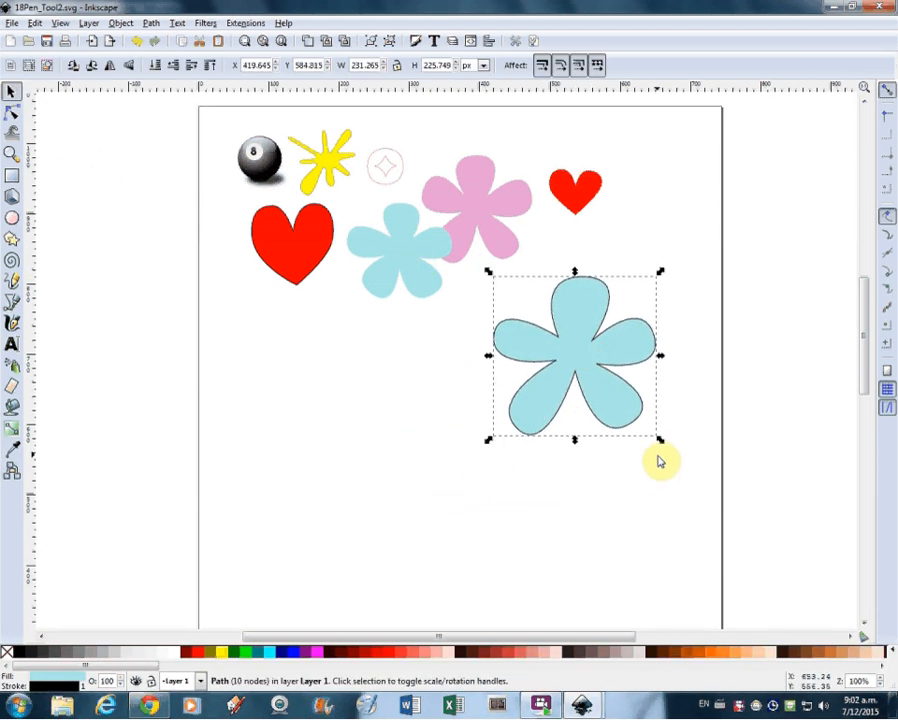